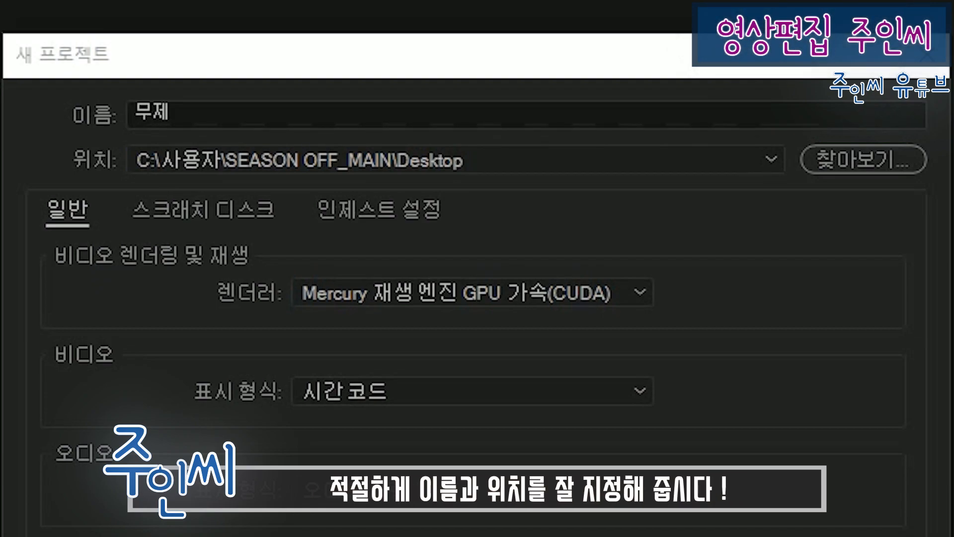
Step: Name the new project "Test"
click(789, 109)
key(BackSpace)
text(ㄱ)
key(BackSpace)
text(Test)
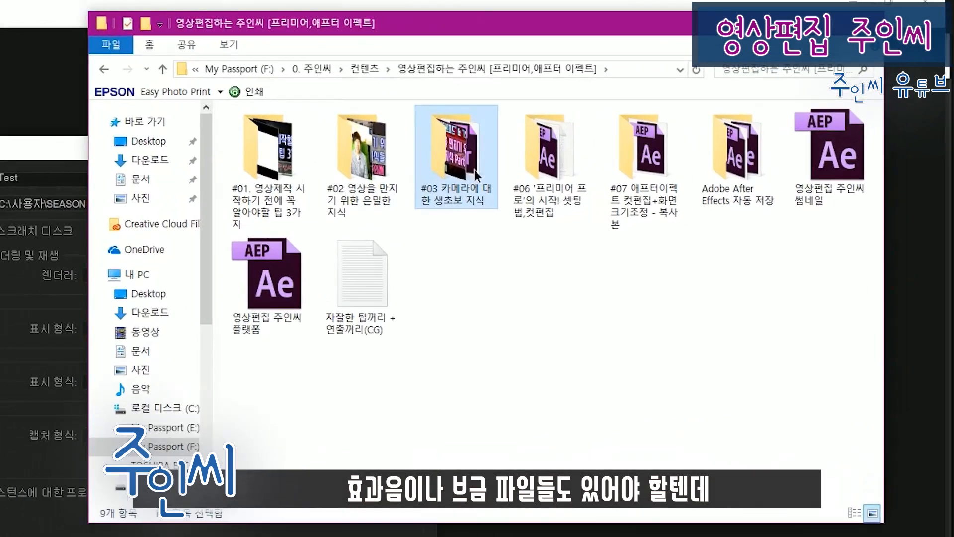
Step: In File Explorer, look through the 영상원본 source footage folder and the 음원 and 효과음 audio folders
double_click(646, 106)
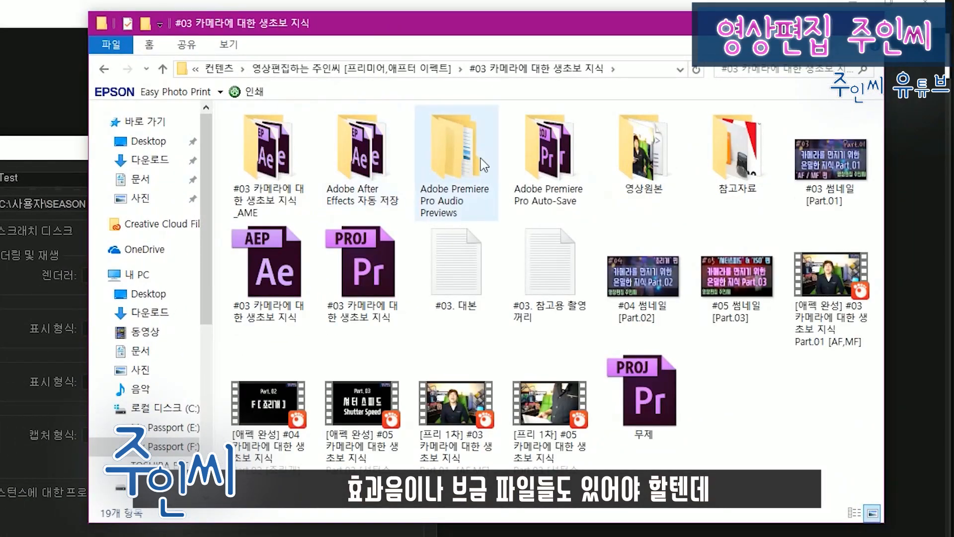
double_click(628, 169)
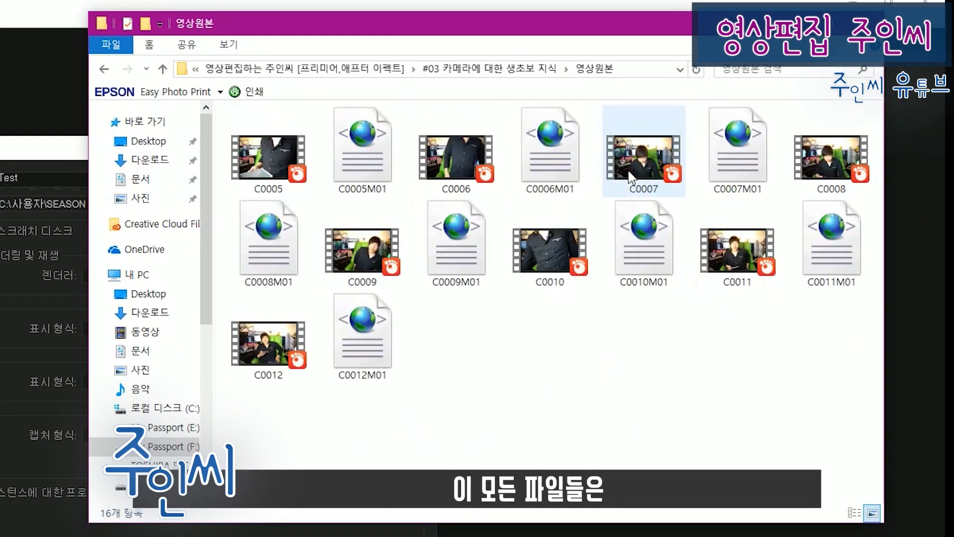
drag(857, 433, 228, 103)
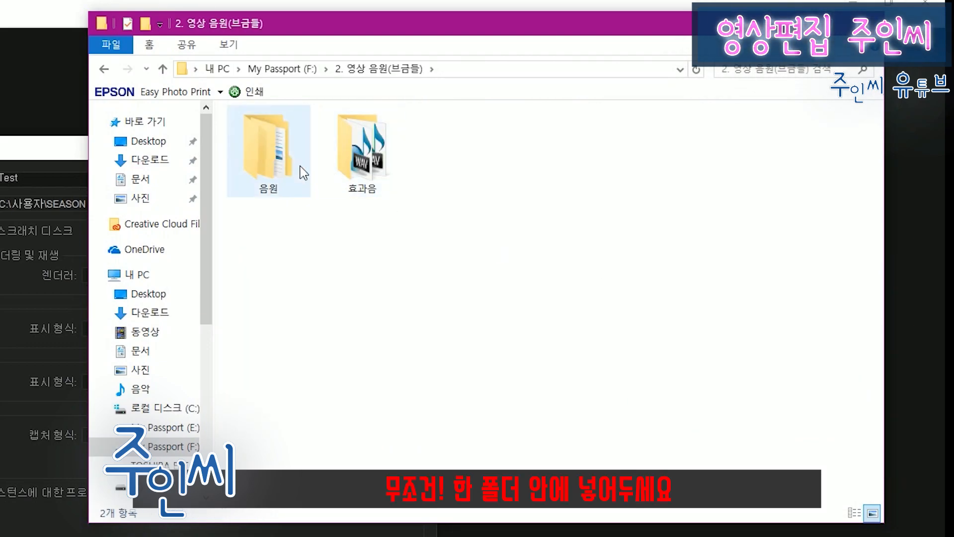
double_click(291, 171)
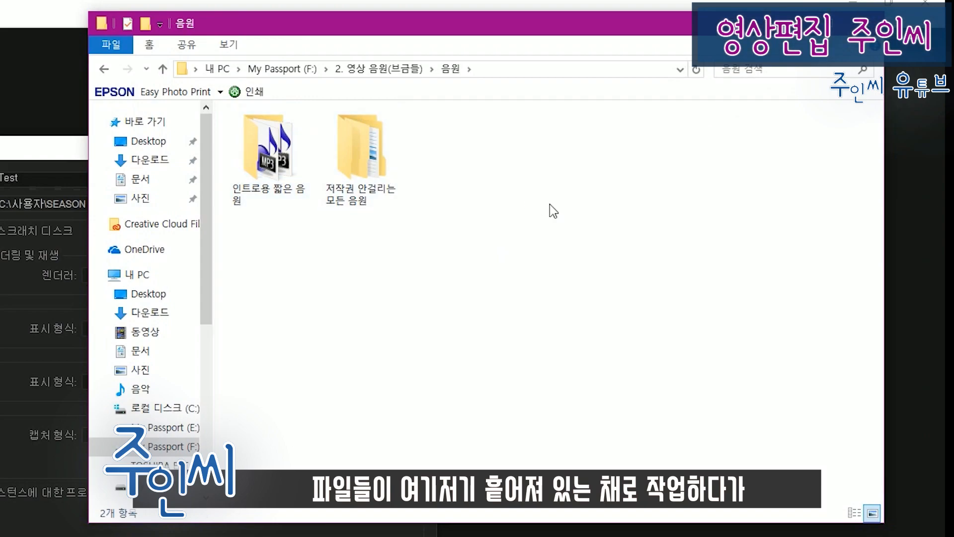
key(alt+Left)
double_click(393, 181)
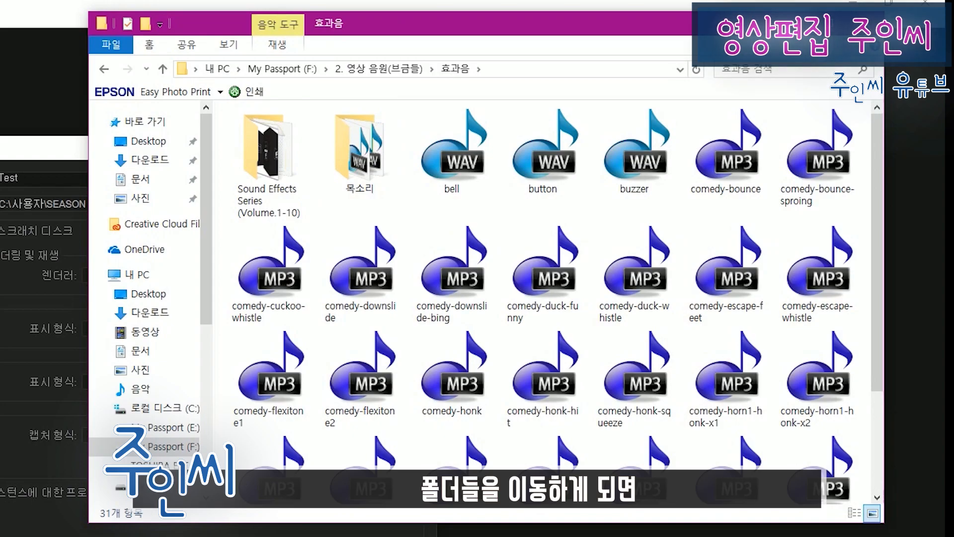
key(alt+Left)
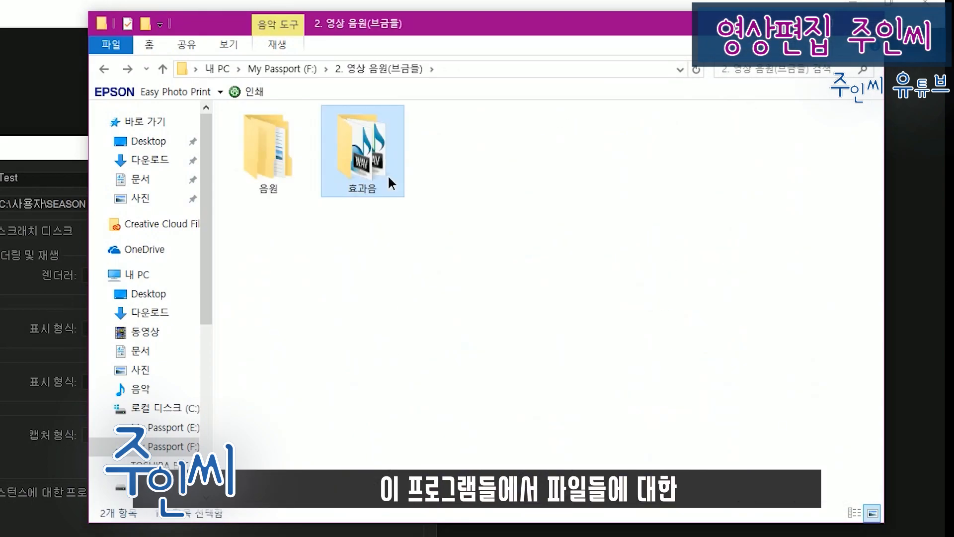
double_click(389, 177)
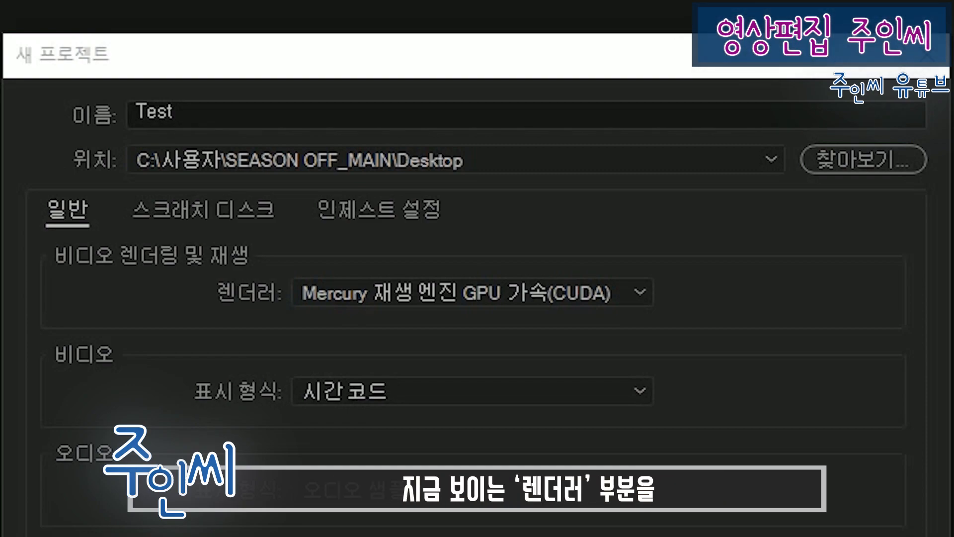
Step: Choose the Mercury GPU acceleration (CUDA) renderer and create the project
click(497, 294)
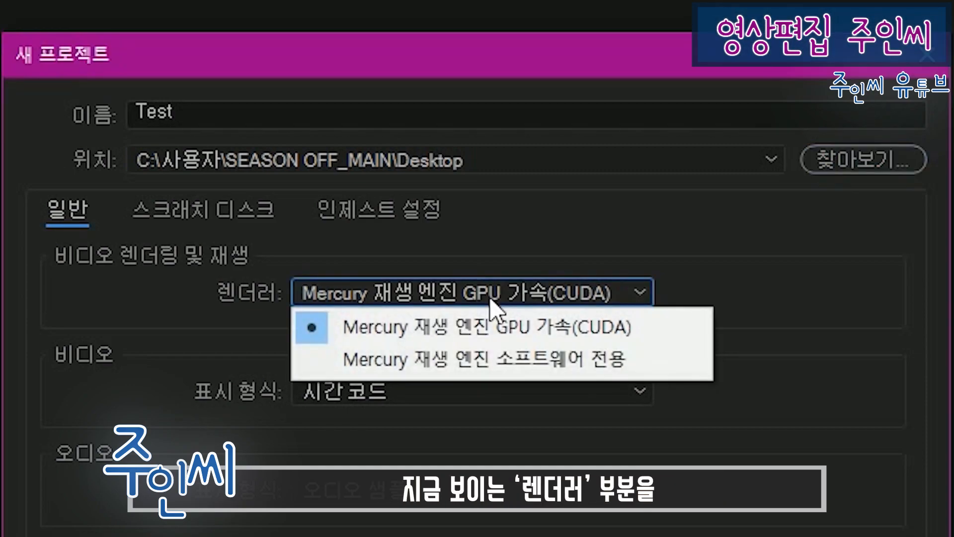
click(675, 335)
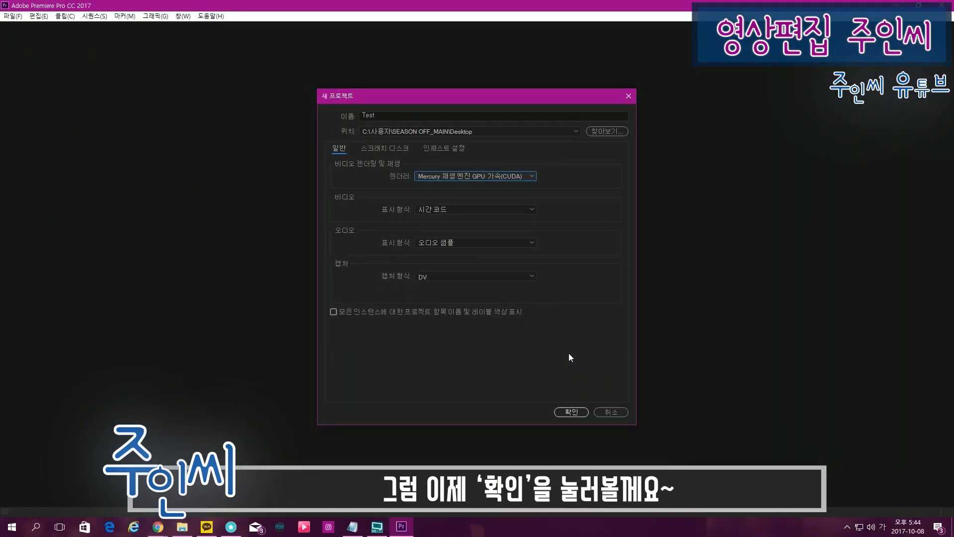
click(571, 411)
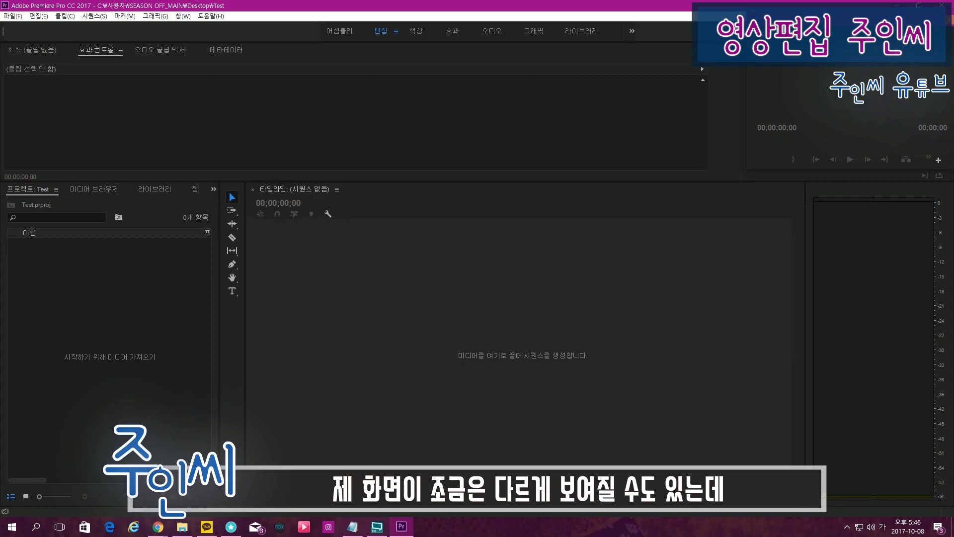
Step: Undock the Program Monitor as a floating window, enlarge it, and move it over the upper part of the workspace
click(863, 197)
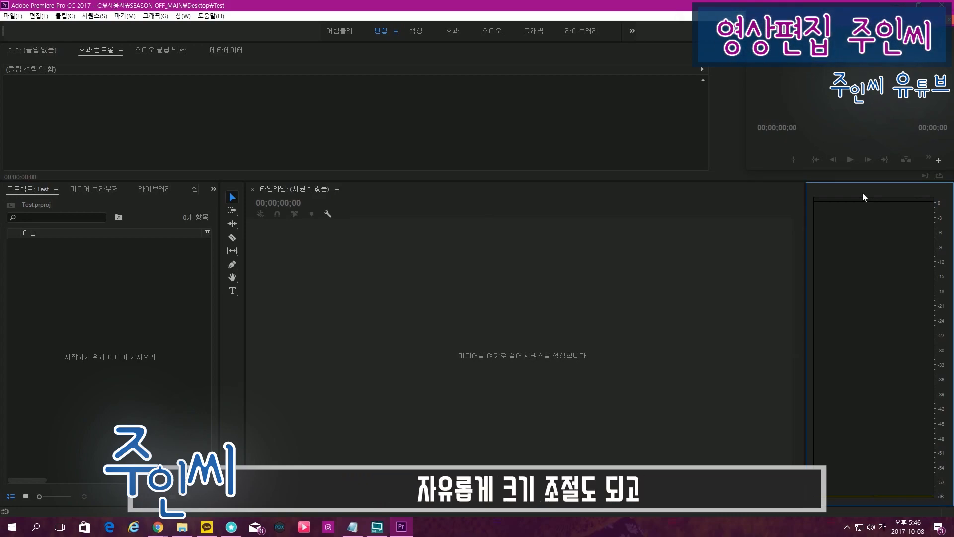
drag(805, 20, 599, 143)
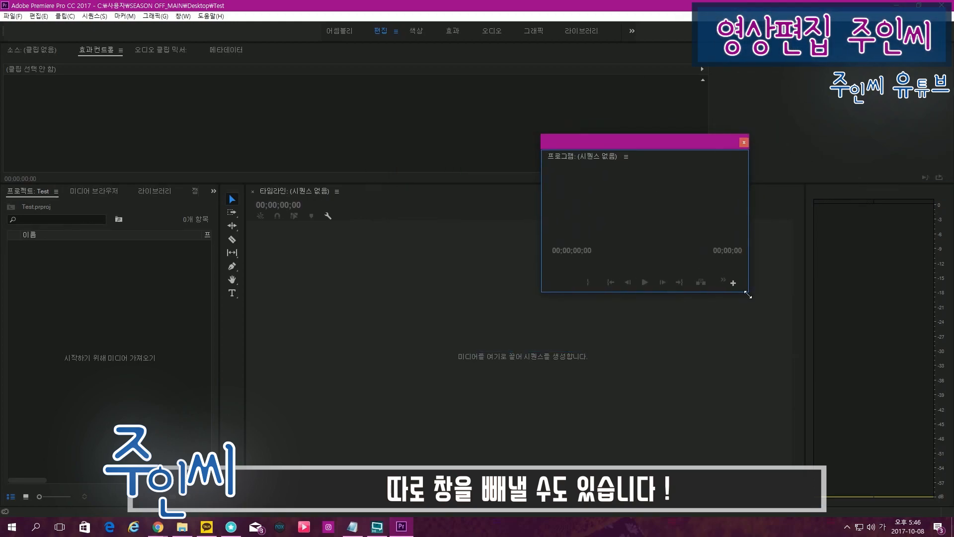
drag(748, 294, 917, 443)
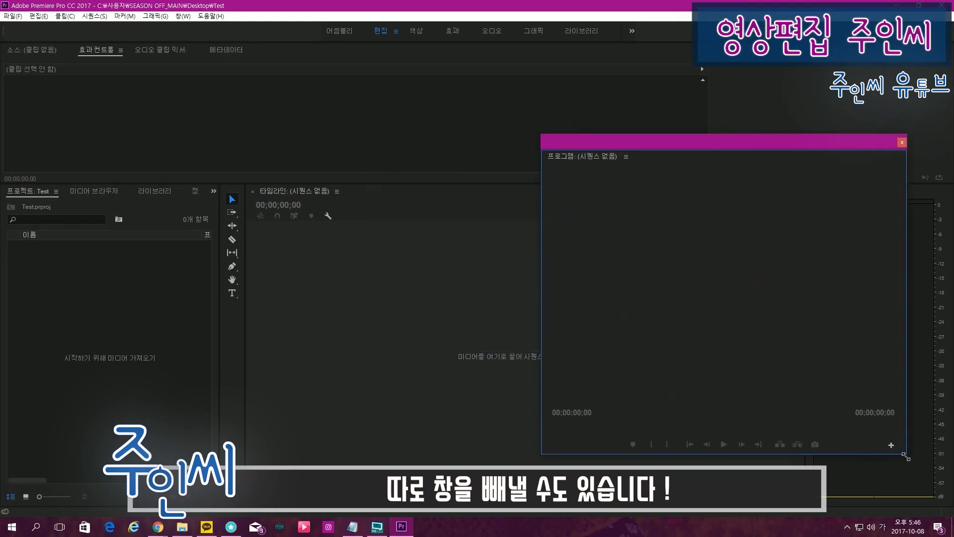
drag(654, 144, 636, 55)
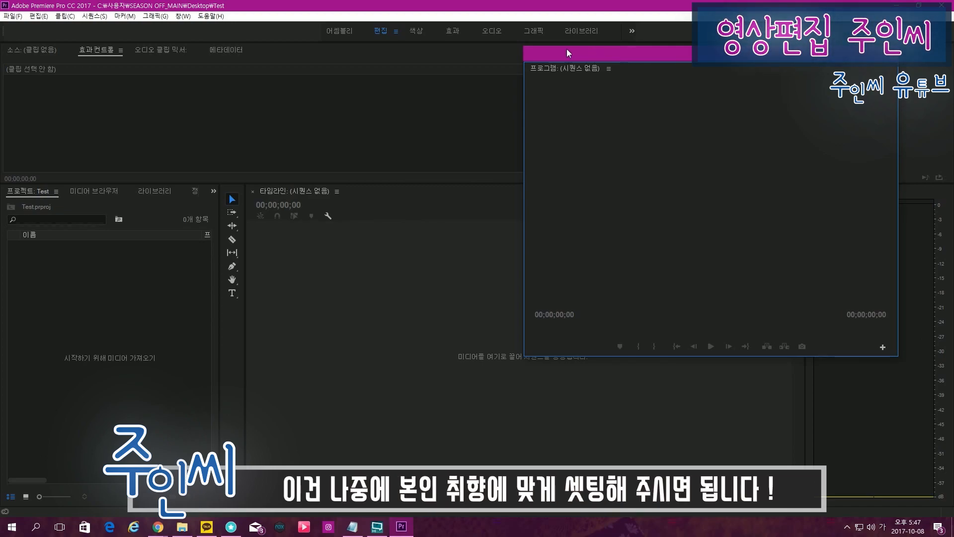
drag(535, 51, 465, 75)
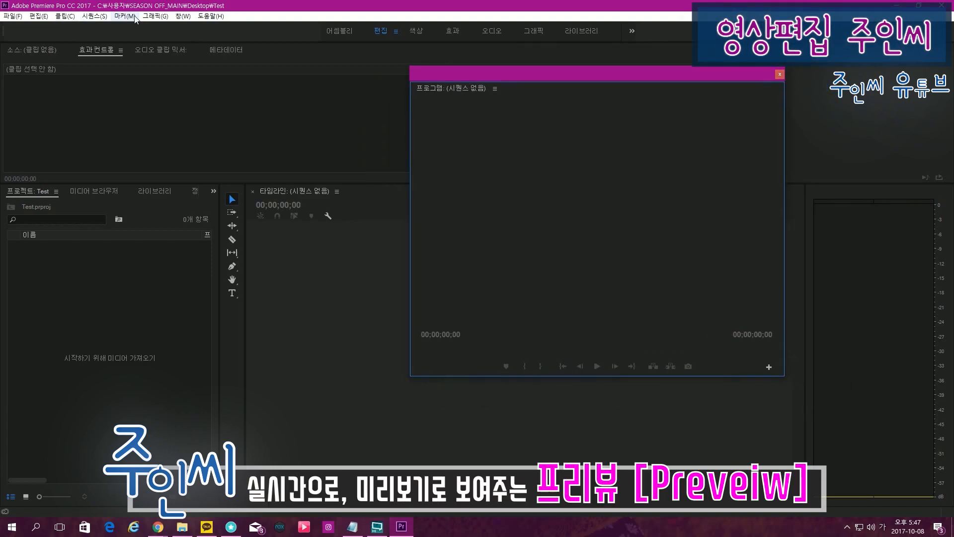
Step: Bring up the Program Monitor from the list of panels and move its floating window clear of the timeline
click(182, 16)
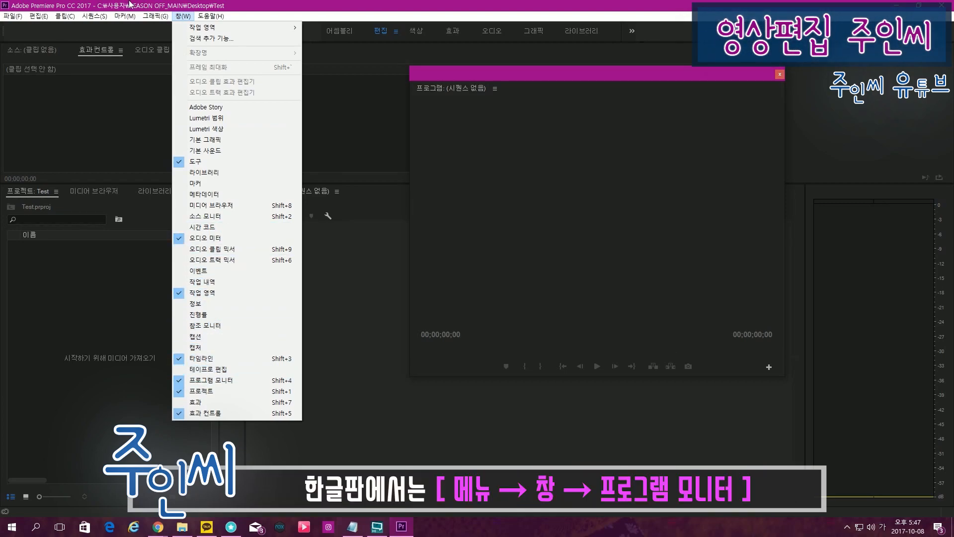
click(187, 18)
click(187, 18)
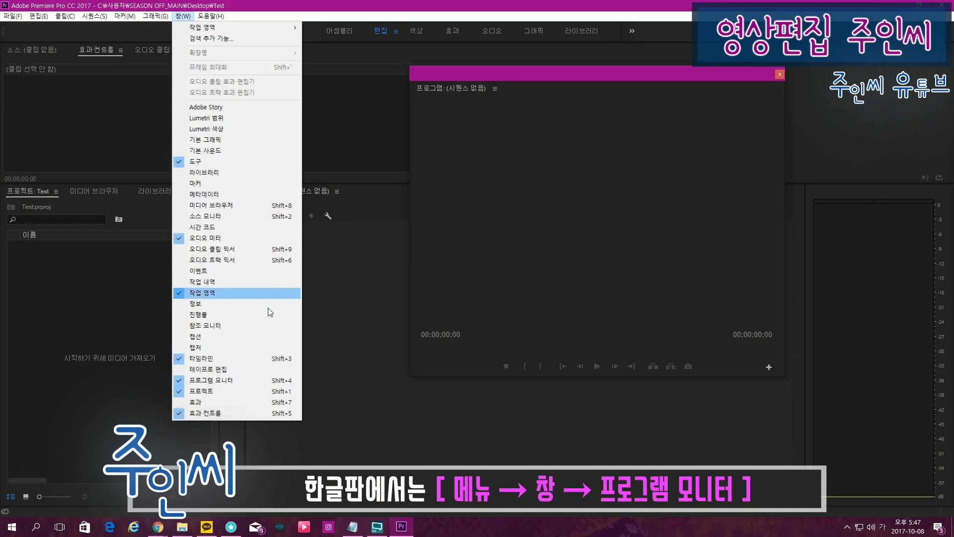
click(246, 385)
drag(614, 78, 953, 81)
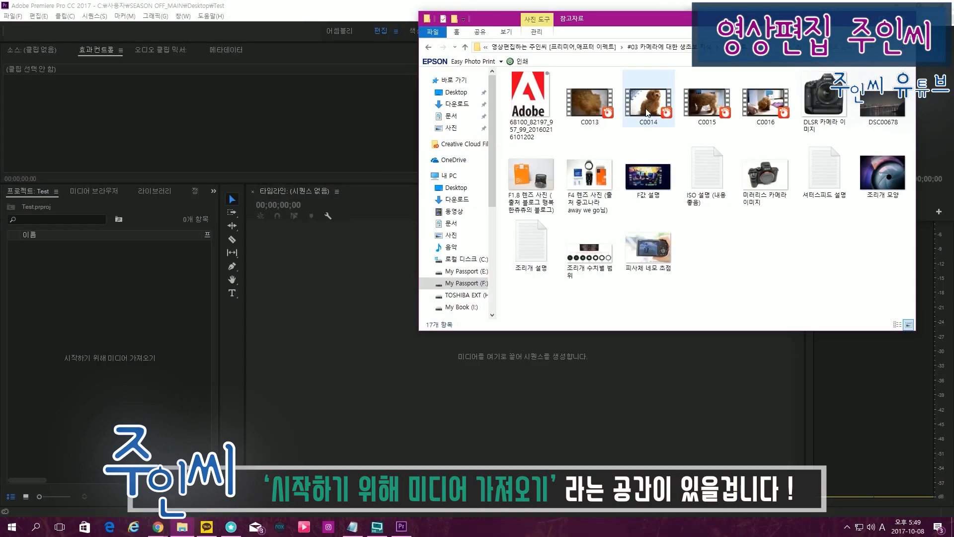
Step: Import the C0014 video into the project and slide its timeline clip on track V1 to start at about 1 second
drag(648, 113, 124, 316)
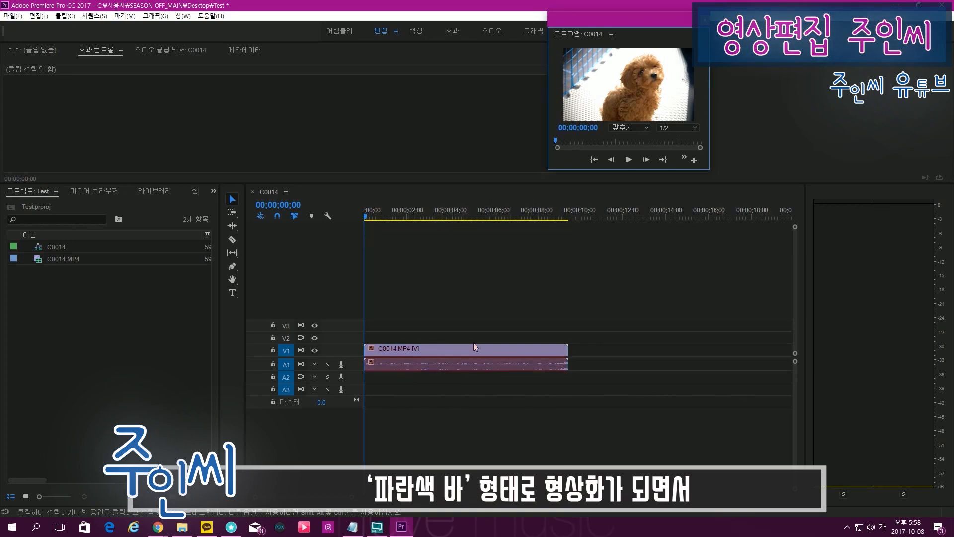
drag(479, 350, 532, 354)
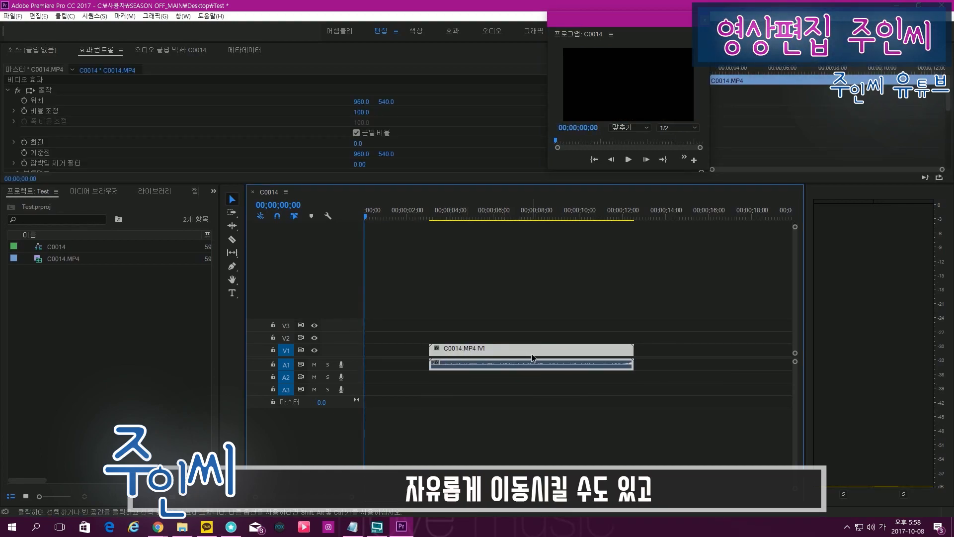
drag(532, 353, 505, 355)
drag(505, 356, 537, 356)
drag(536, 356, 541, 352)
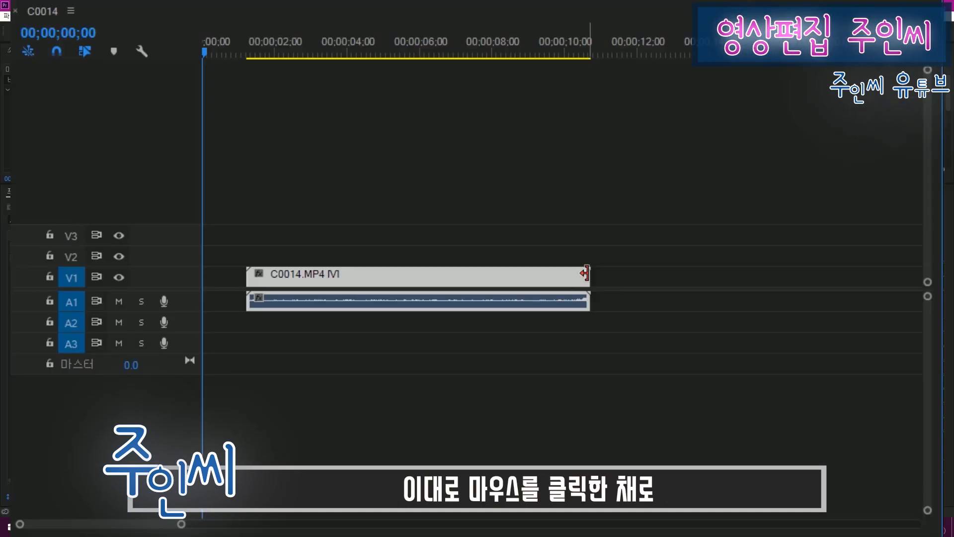
Step: Trim the end of the C0014 clip back in stages to about the 5-second mark
mouse_move(585, 273)
mouse_down()
mouse_move(437, 282)
mouse_move(568, 279)
mouse_up()
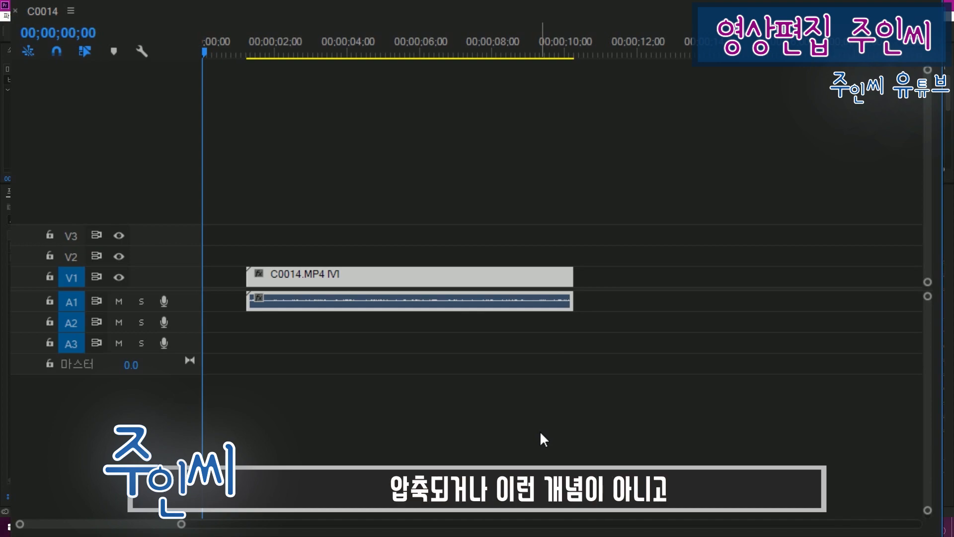
drag(572, 277, 473, 276)
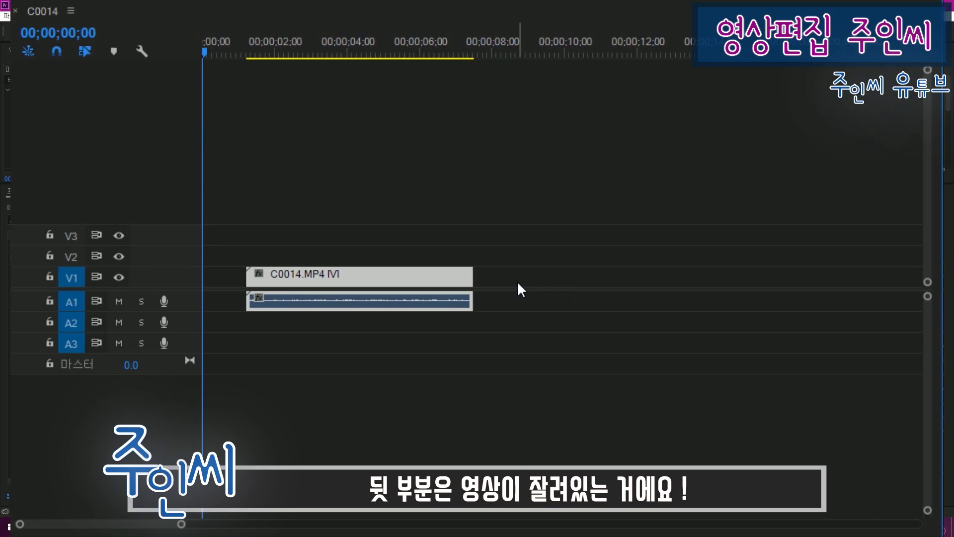
drag(472, 277, 388, 282)
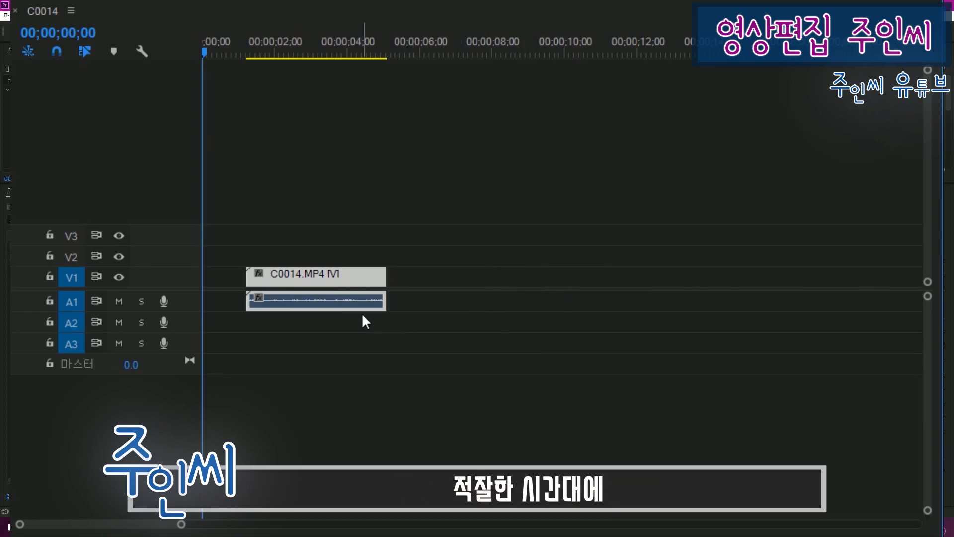
Step: Place a short second C0014 clip on track V1 and move it up against the end of the first clip
key(ctrl+v)
mouse_move(365, 278)
mouse_down()
mouse_move(396, 276)
mouse_move(365, 279)
mouse_up()
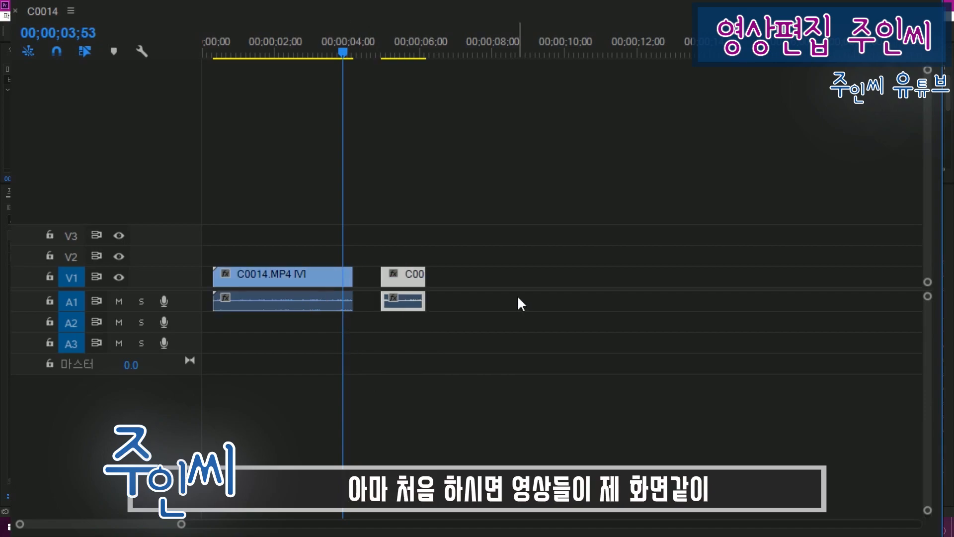
drag(424, 297, 380, 283)
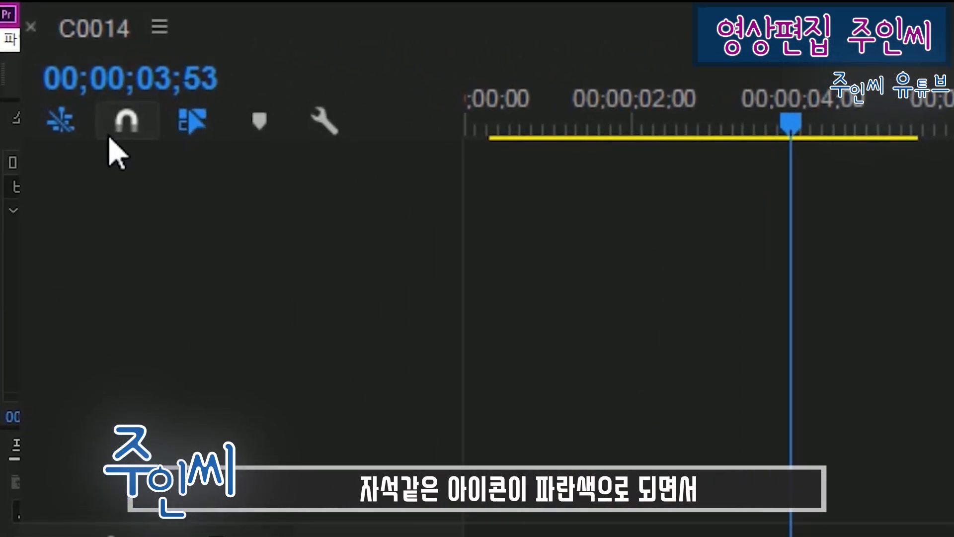
Step: Turn on timeline snapping, test it by moving the short second clip, and toggle snapping off and back on
click(109, 139)
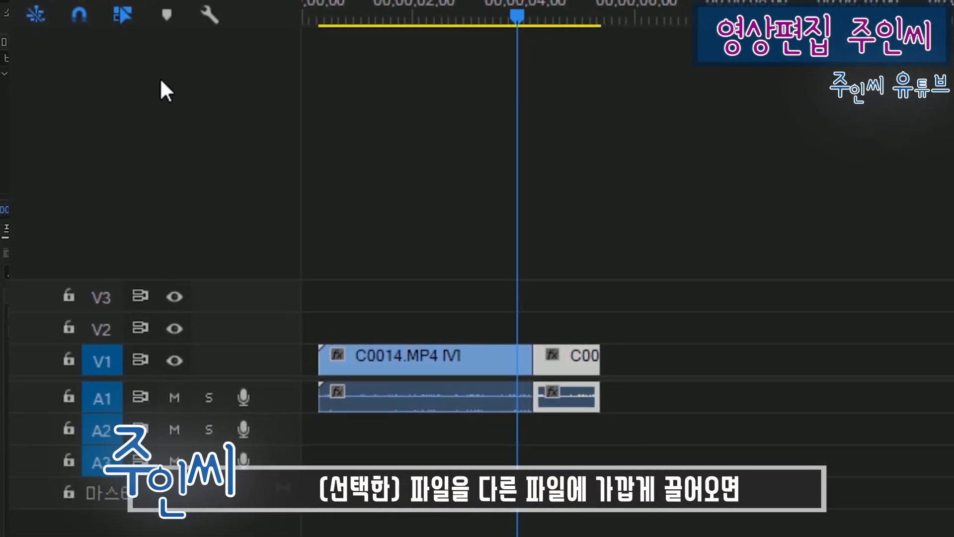
mouse_move(561, 364)
mouse_down()
mouse_move(691, 368)
mouse_move(562, 358)
mouse_move(619, 358)
mouse_move(570, 357)
mouse_up()
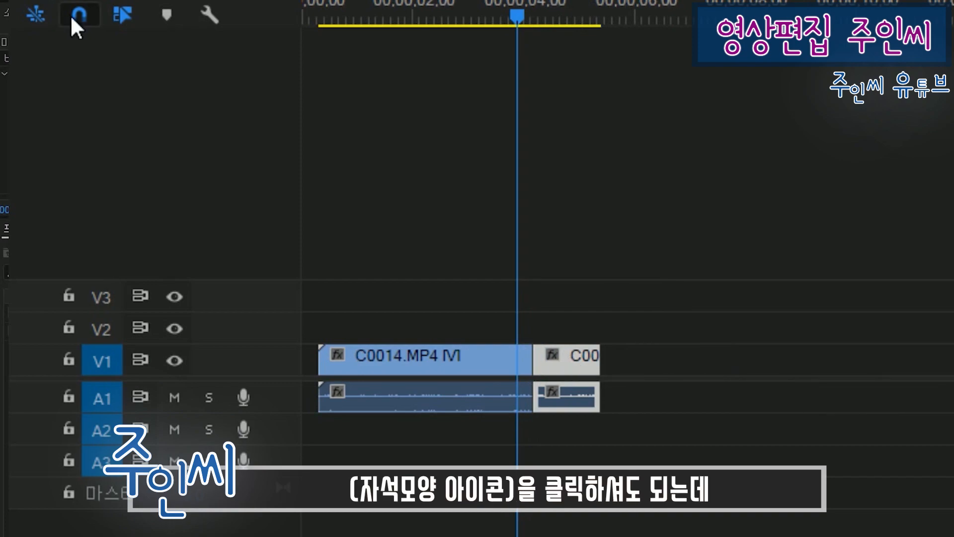
key(s)
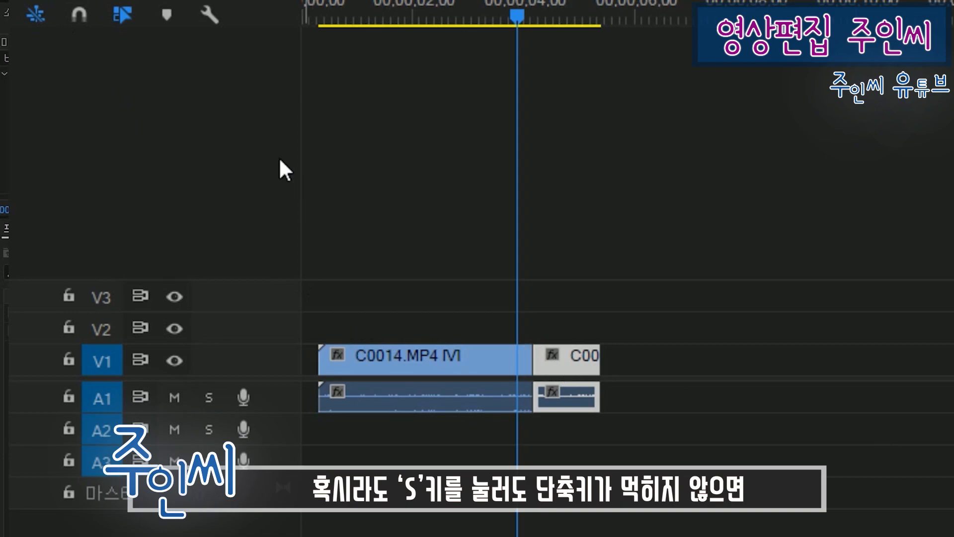
click(77, 16)
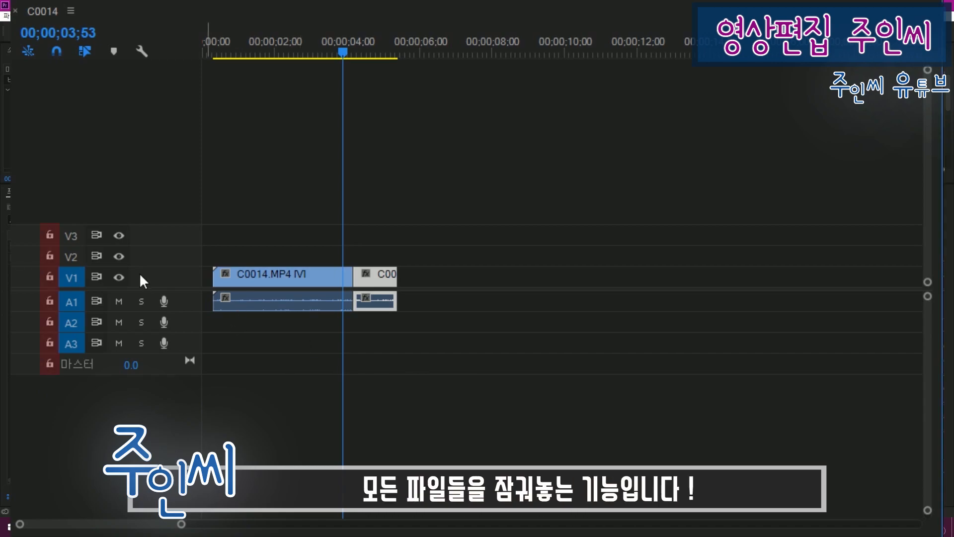
Step: Lock video track V1 and try to select and move its C0014 clips along the timeline
click(45, 277)
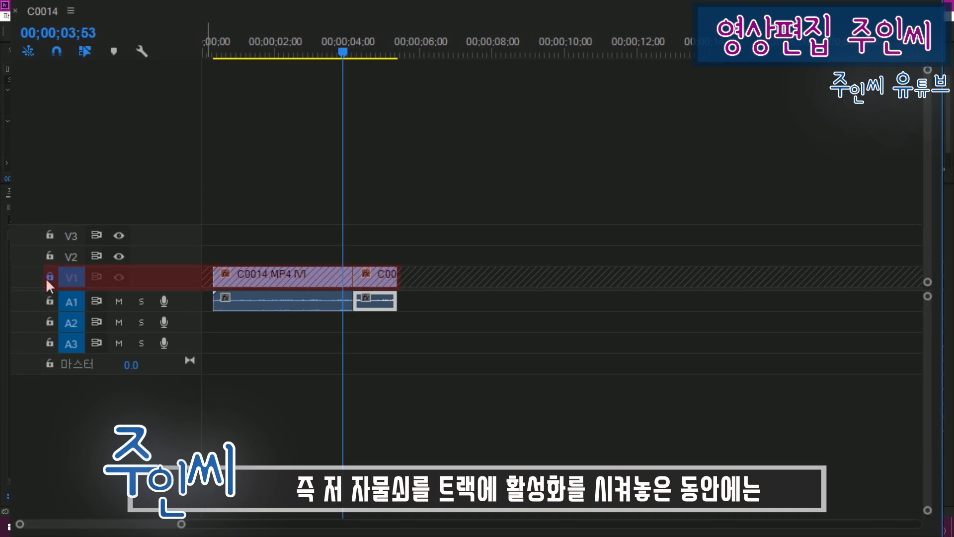
click(290, 280)
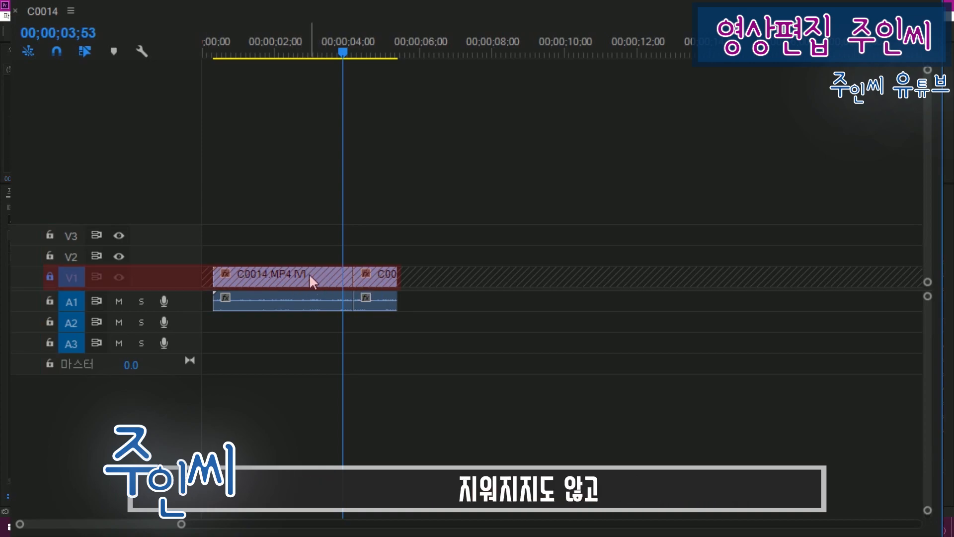
drag(307, 271, 367, 277)
mouse_move(315, 277)
mouse_down()
mouse_move(401, 285)
mouse_move(367, 273)
mouse_up()
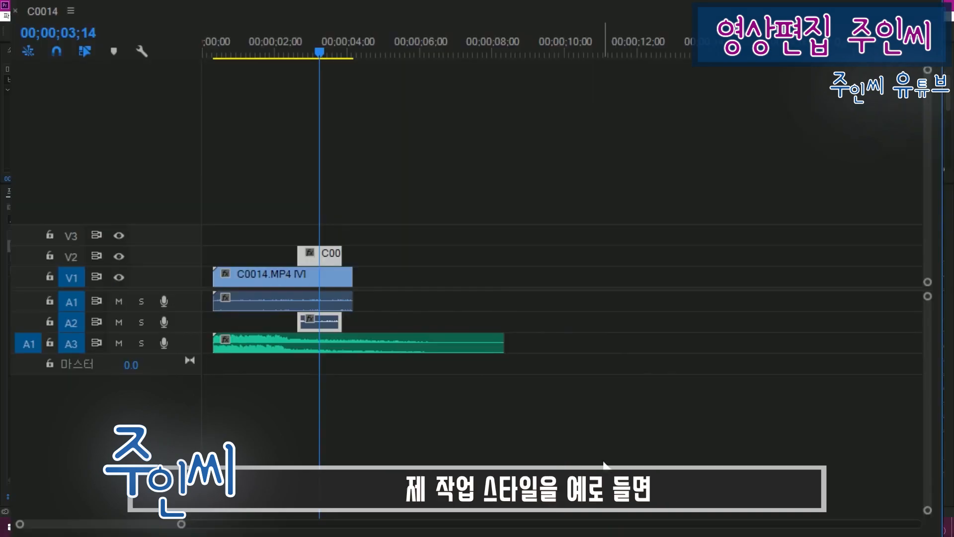
Step: Move the background music clip on track A3 to start at about 1.3 seconds
click(354, 342)
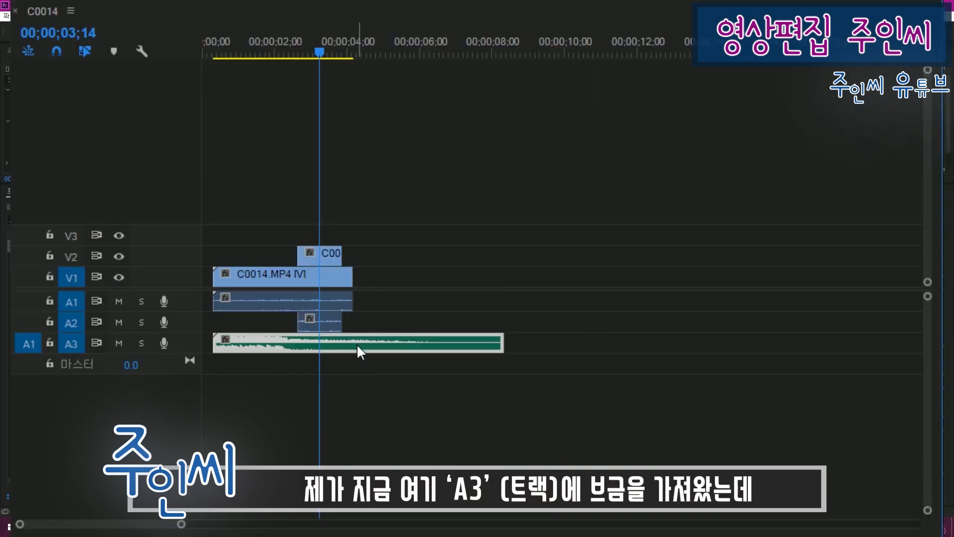
drag(264, 342, 298, 334)
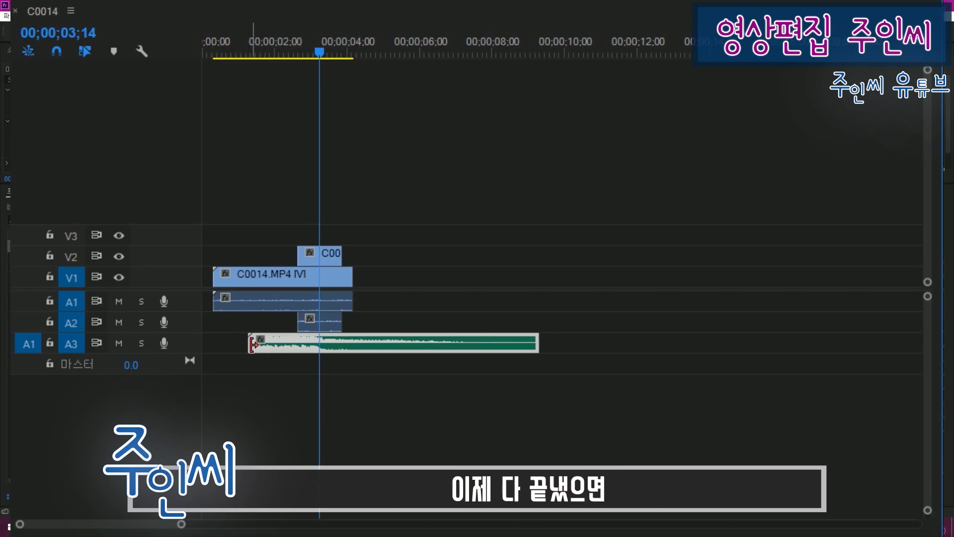
Step: Lock audio track A3 with the background music, and toggle the lock of video track V1 on and off
click(48, 343)
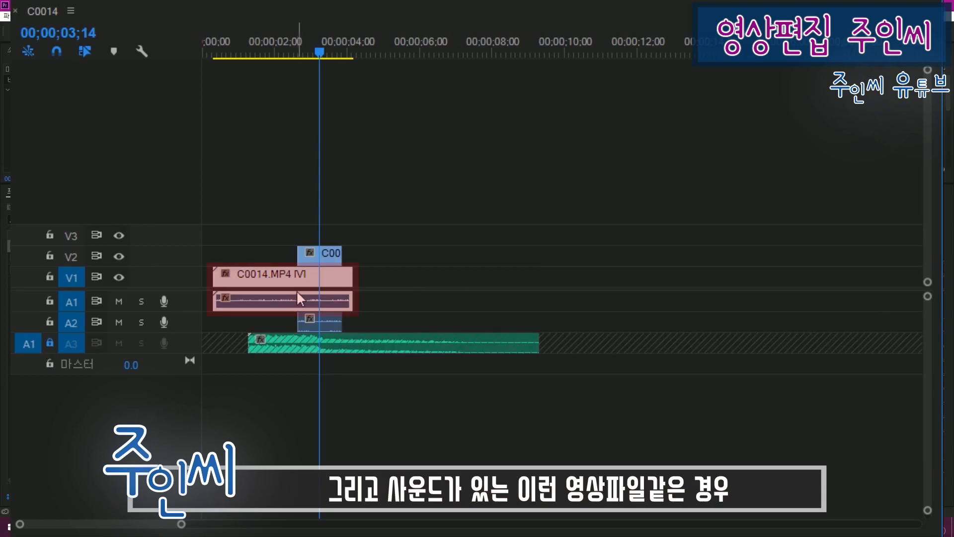
click(49, 276)
click(52, 277)
Step: Lock audio track A1 and delete only the video part of the long C0014 clip on track V1
click(49, 302)
click(263, 276)
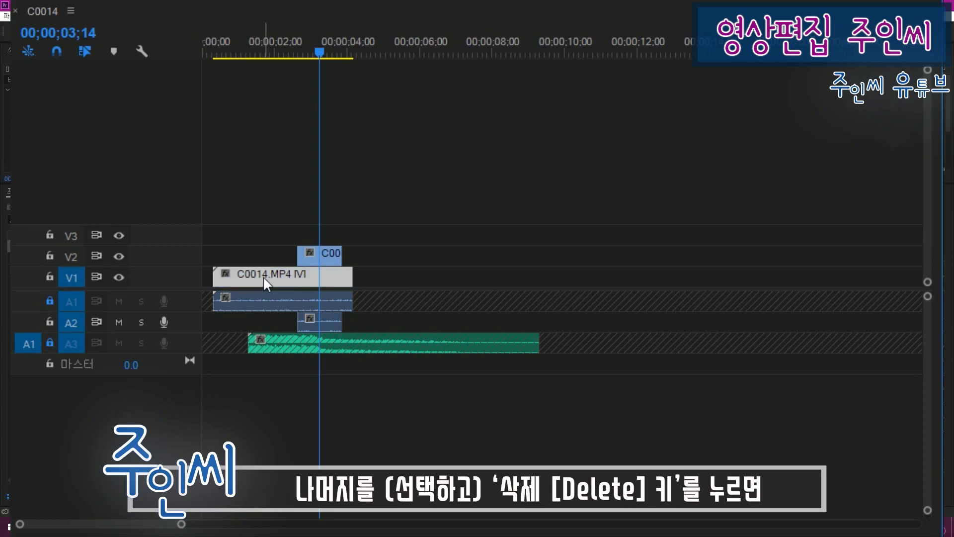
key(Delete)
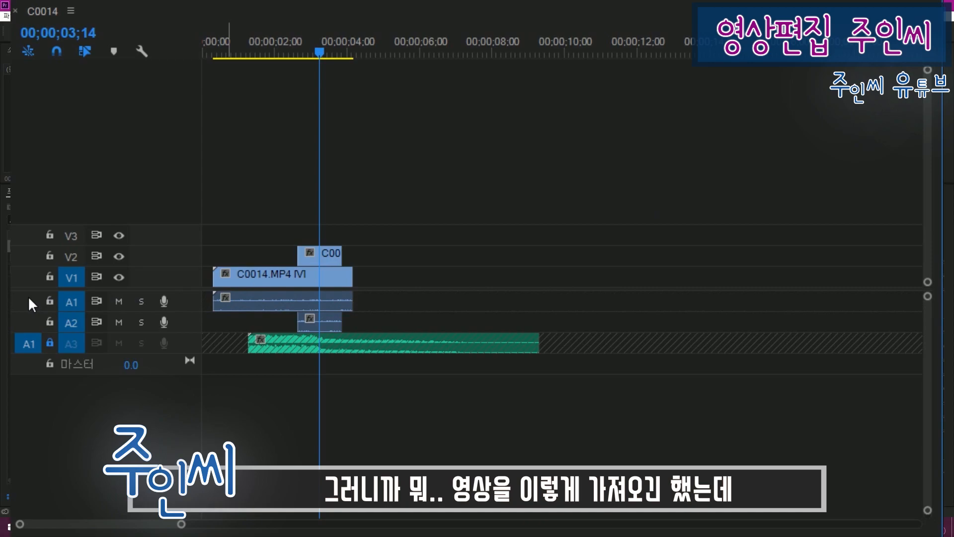
Step: Lock video track V1 and delete only the audio part of the long C0014 clip on track A1
click(238, 282)
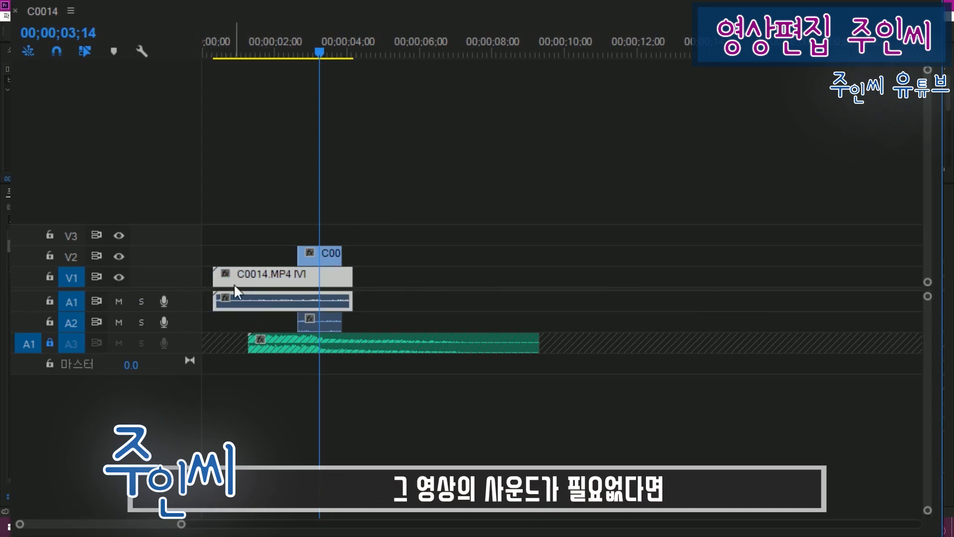
click(50, 277)
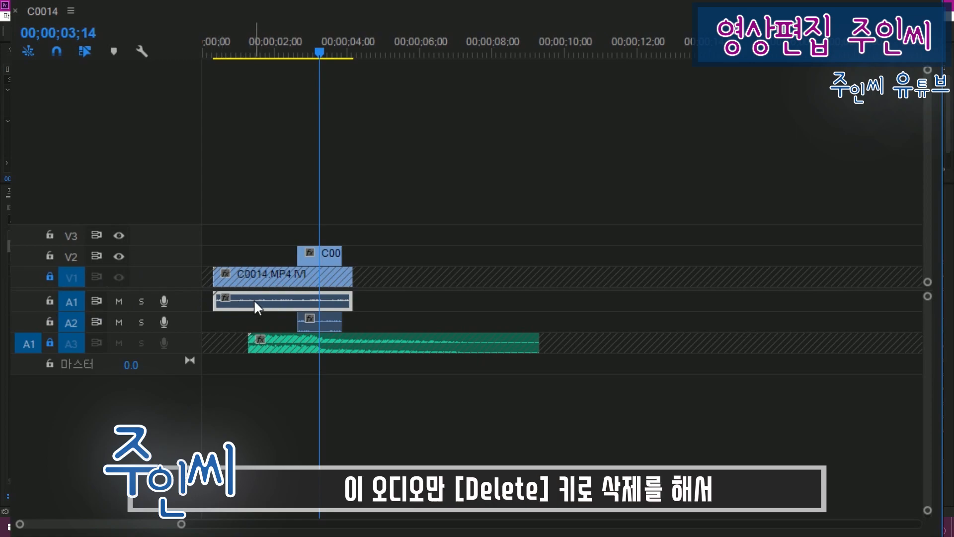
key(Delete)
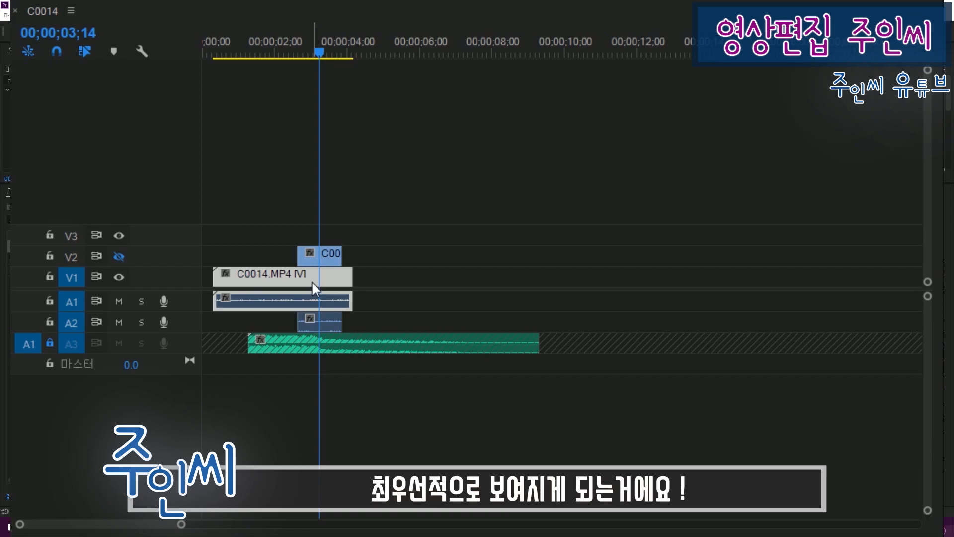
Step: Turn the visibility of video track V2 back on and unmute audio track A1
click(118, 256)
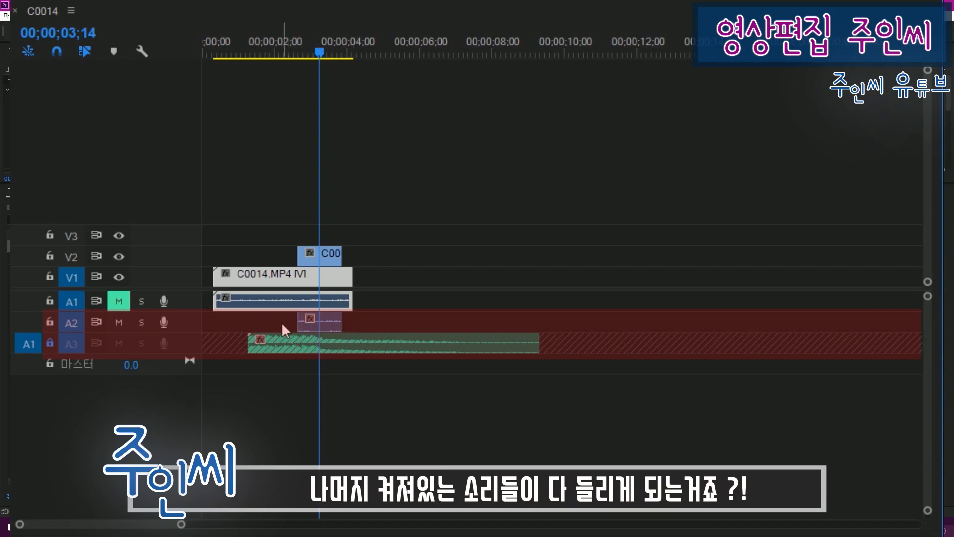
click(118, 301)
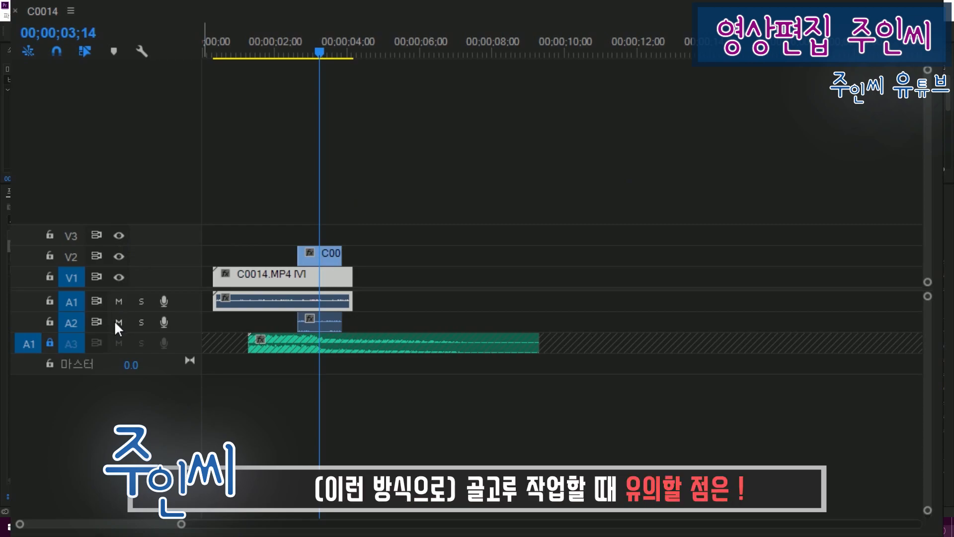
Step: Hide video track V1, mute audio track A2, and shift the clips on these two tracks slightly along the timeline
click(122, 280)
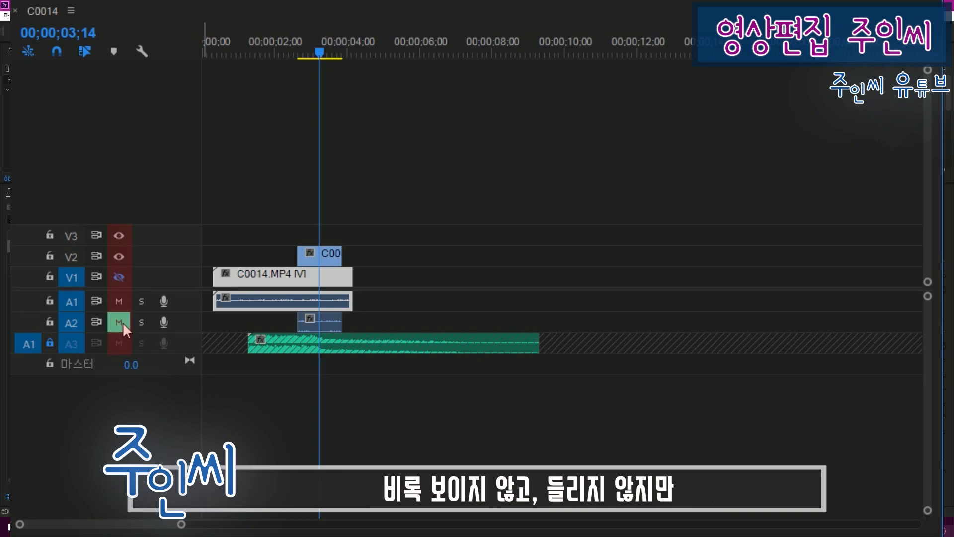
mouse_move(308, 275)
mouse_down()
mouse_move(342, 278)
mouse_move(302, 286)
mouse_up()
mouse_move(318, 324)
mouse_down()
mouse_move(344, 325)
mouse_move(303, 324)
mouse_up()
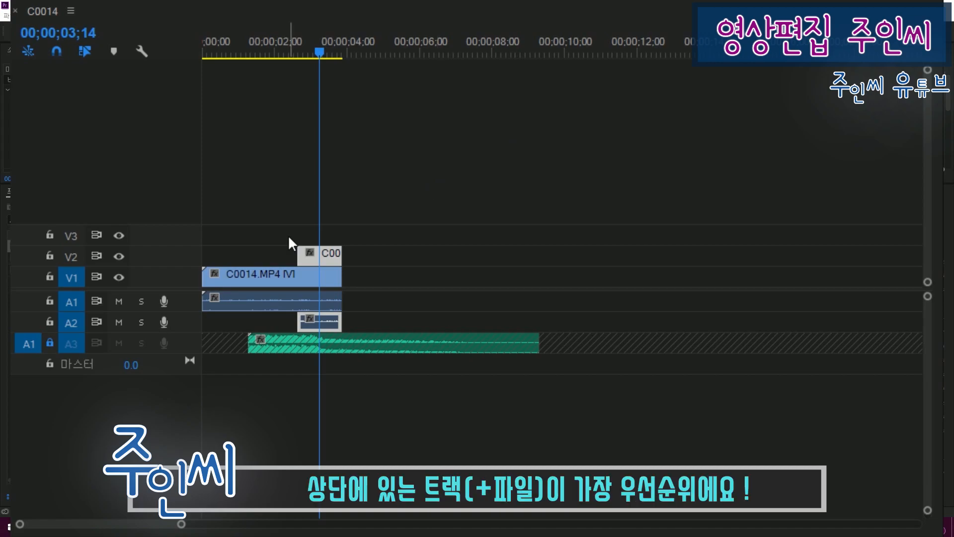
Step: Move the long C0014 clip from track V1 up to track V3, at the very start of the timeline
drag(286, 270, 290, 233)
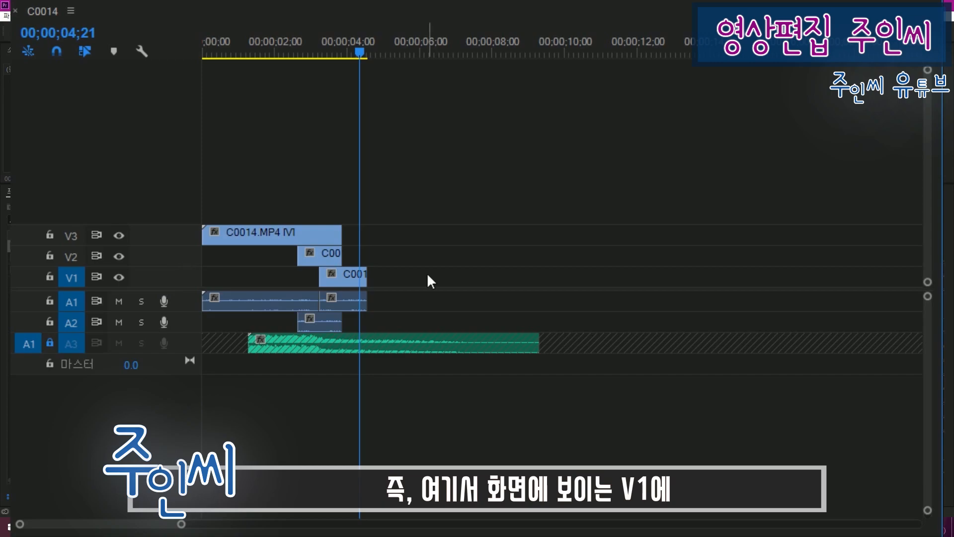
click(330, 281)
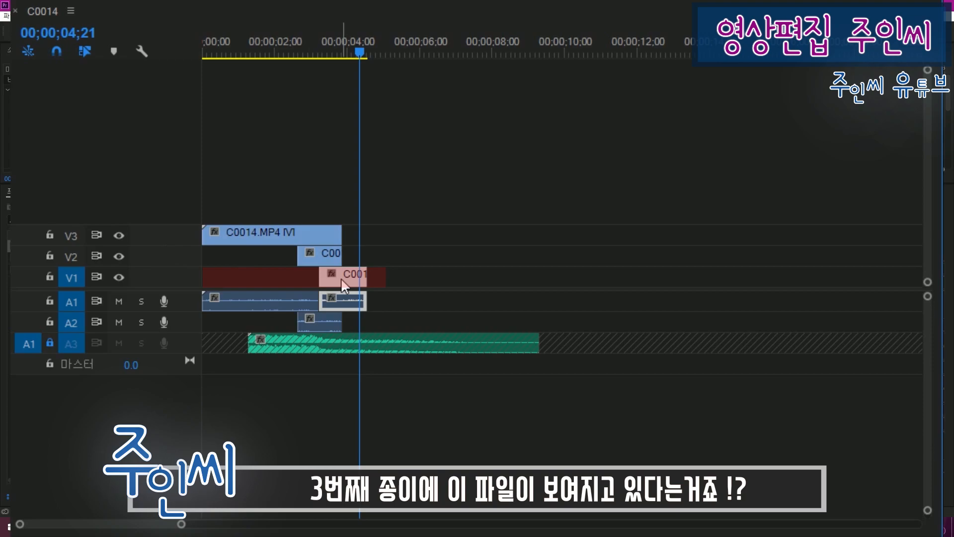
click(329, 232)
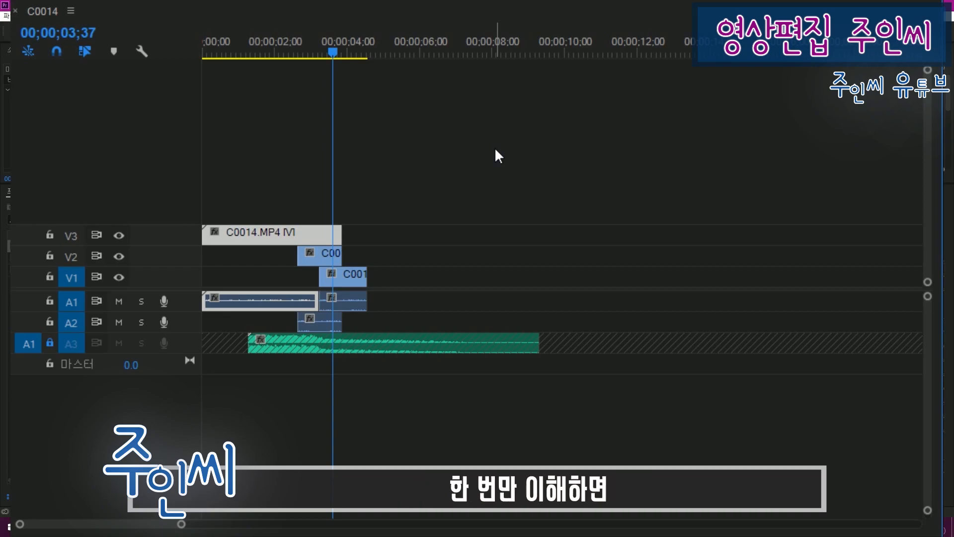
Step: Move the short clip on track V2 to start with the V1 clip, and preview the frames at 00;00;03;50 and 00;00;04;01
drag(330, 260, 352, 259)
click(341, 53)
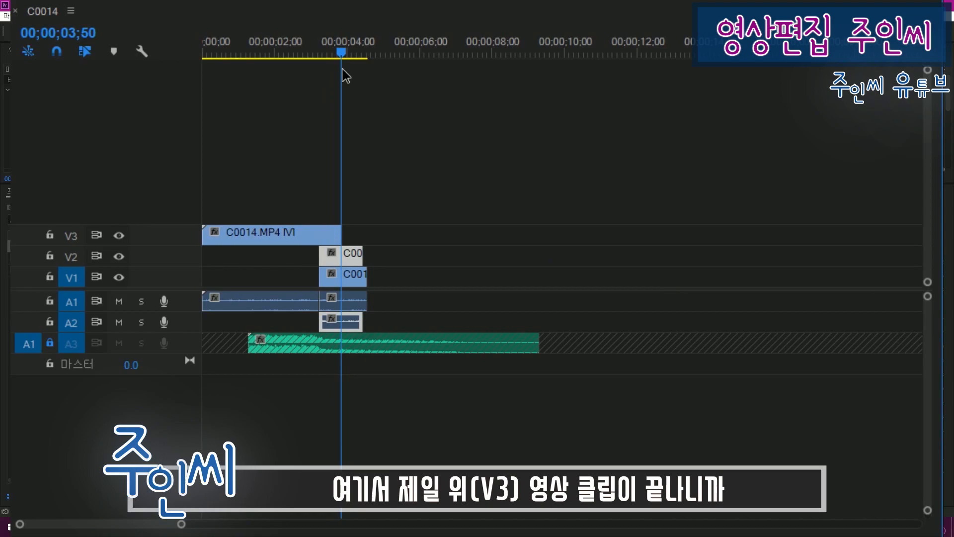
click(348, 53)
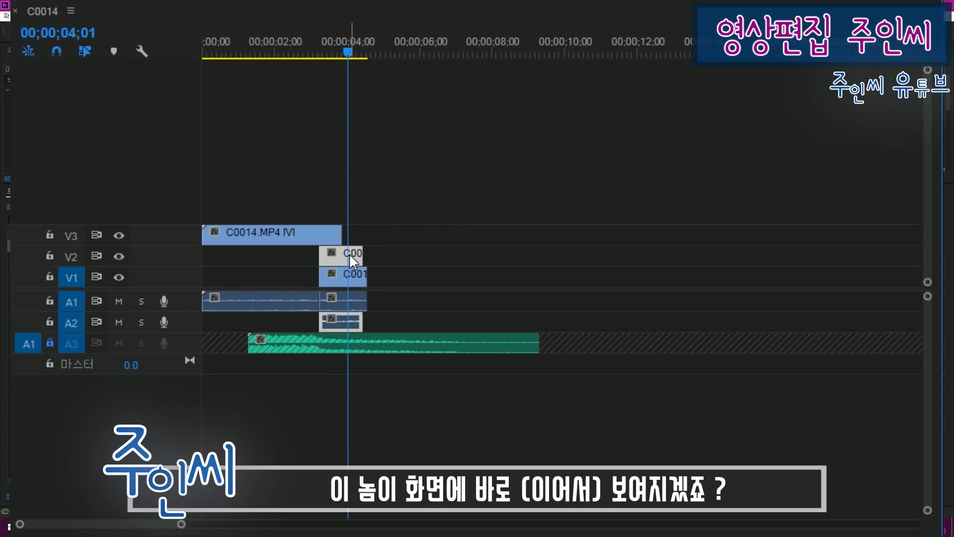
Step: Move the short clip on track V1 to start at about 4 seconds and scrub the playhead to 00;00;04;51
drag(366, 275, 378, 272)
click(352, 52)
drag(354, 50, 380, 62)
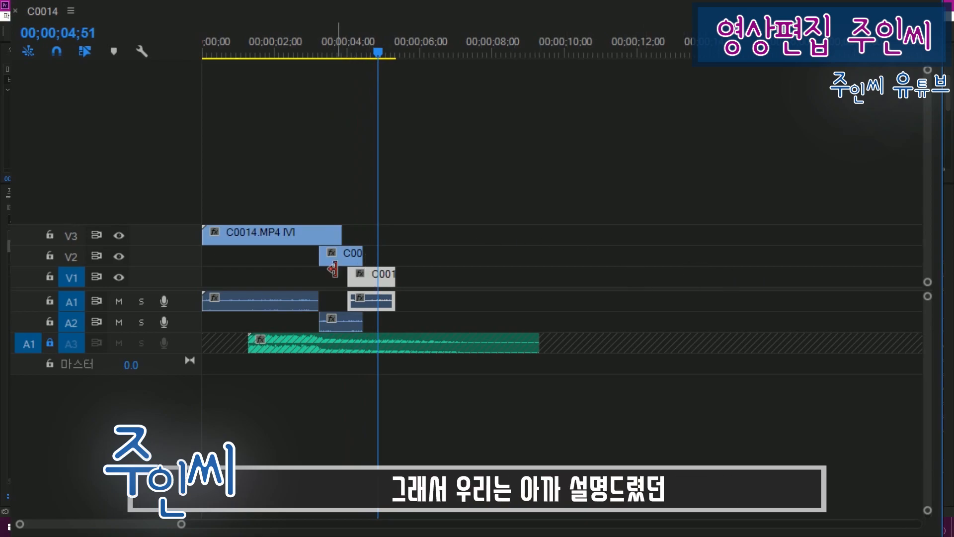
Step: Move the short clips from tracks V2 and V1 up to V3, end to end after the long clip, and preview them
drag(348, 255, 391, 235)
drag(396, 276, 359, 236)
drag(447, 239, 392, 237)
drag(378, 52, 403, 52)
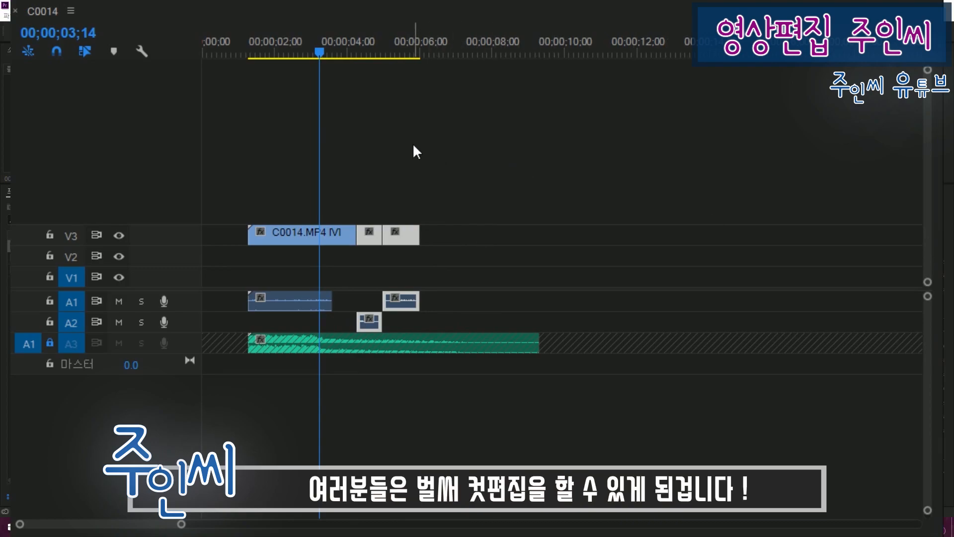
click(427, 140)
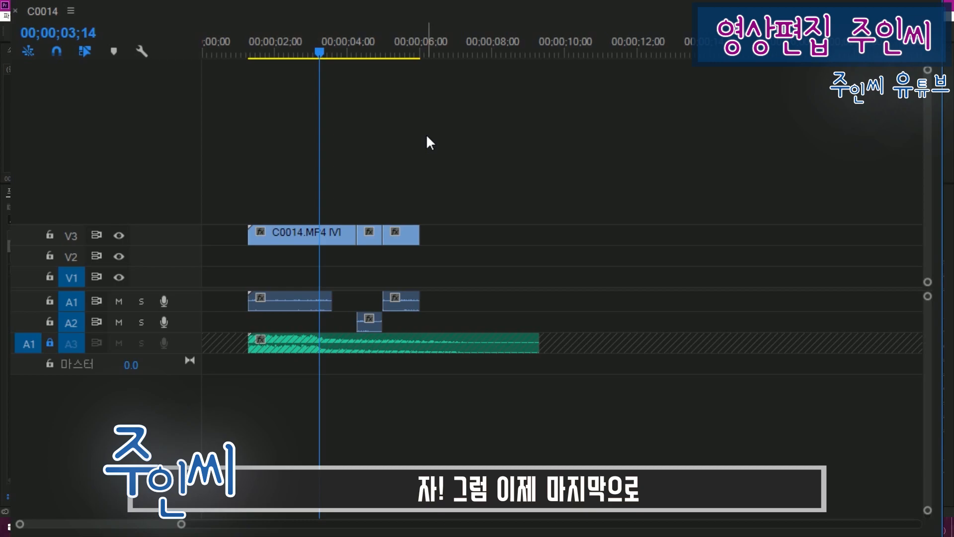